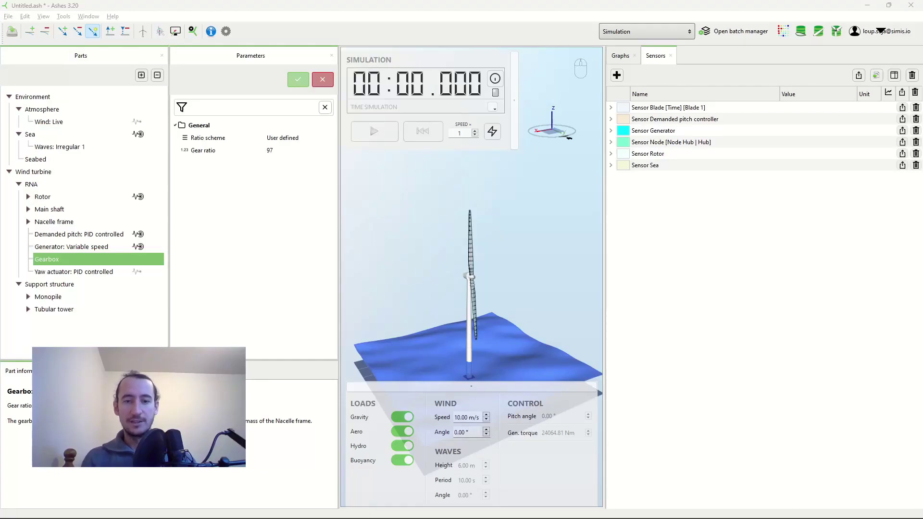
Return from the browser to Ashes and orbit the view to face the turbine rotor
key("alt+Tab")
key("alt+Tab")
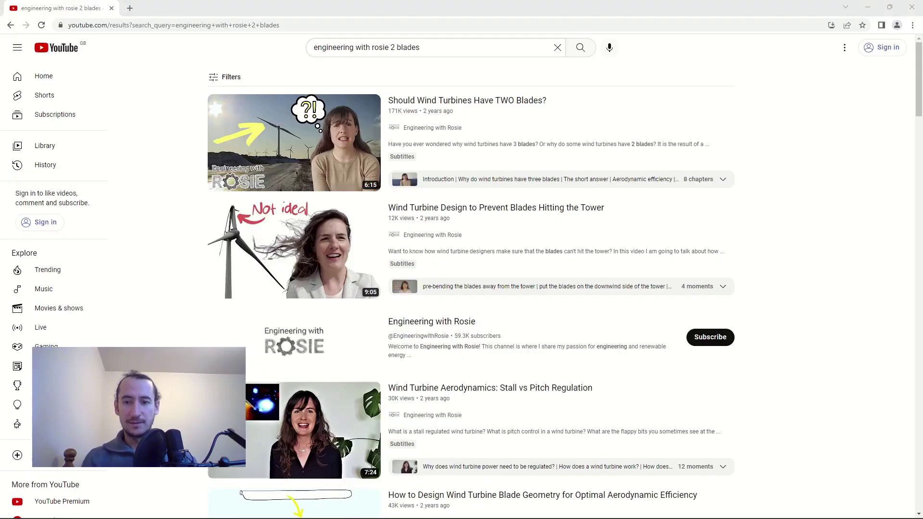
mouse_move(261, 149)
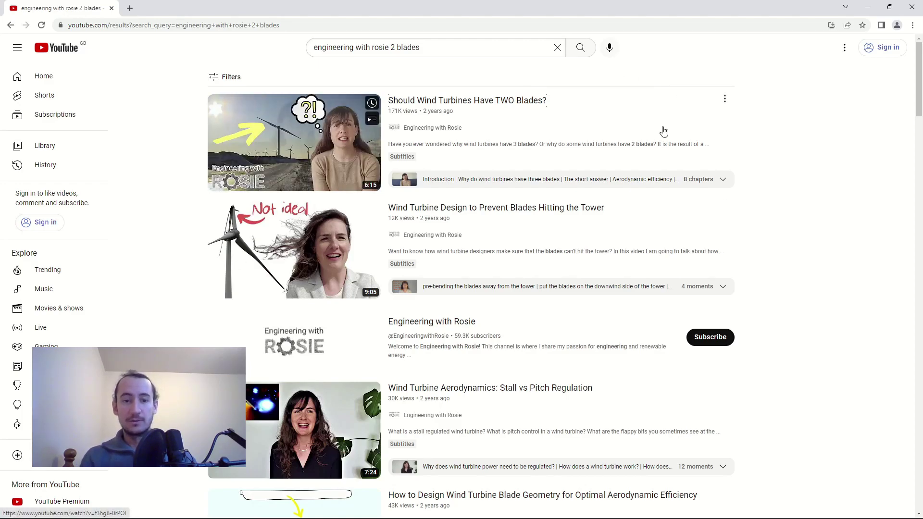
key("alt+Tab")
key("Tab")
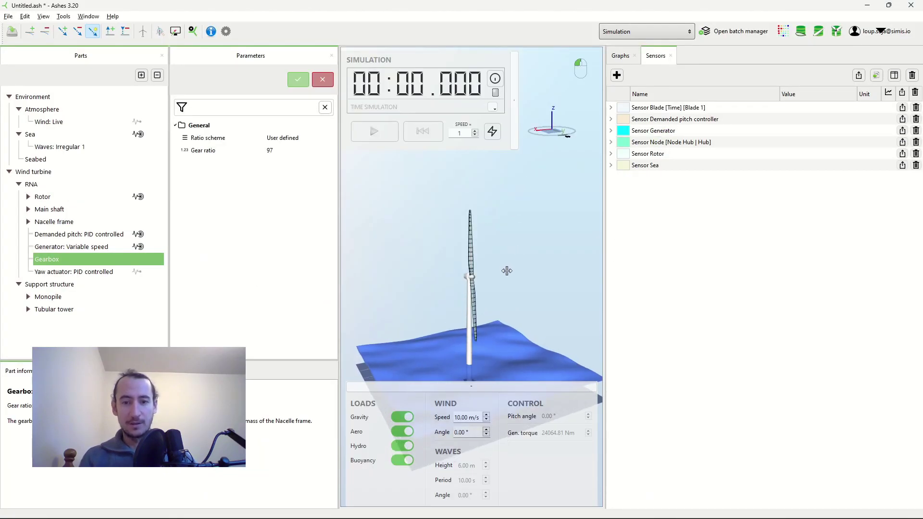
left_click_drag(515, 305, 505, 239)
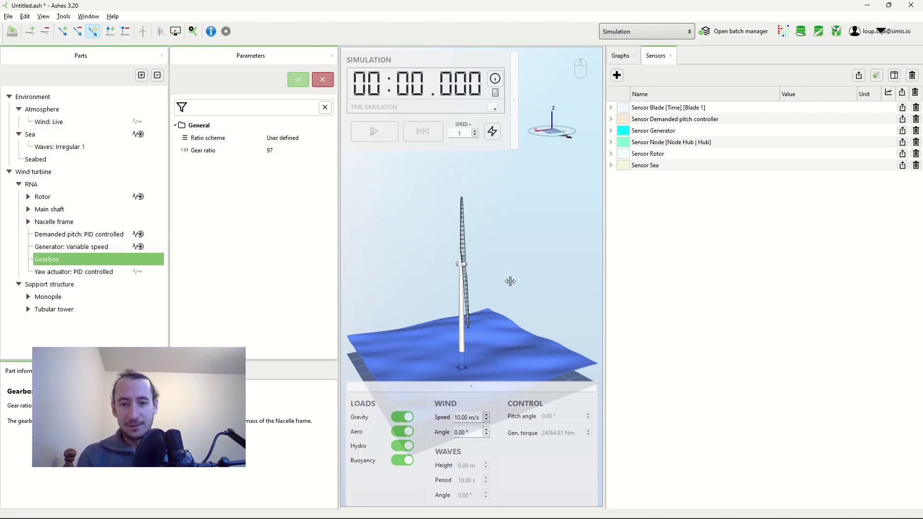
left_click_drag(509, 292, 498, 284)
left_click_drag(494, 248, 495, 258)
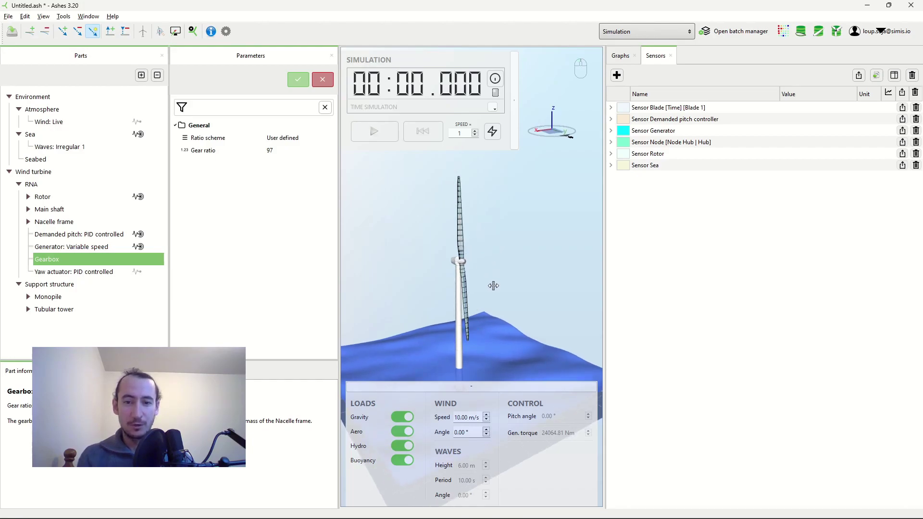
left_click_drag(494, 286, 548, 292)
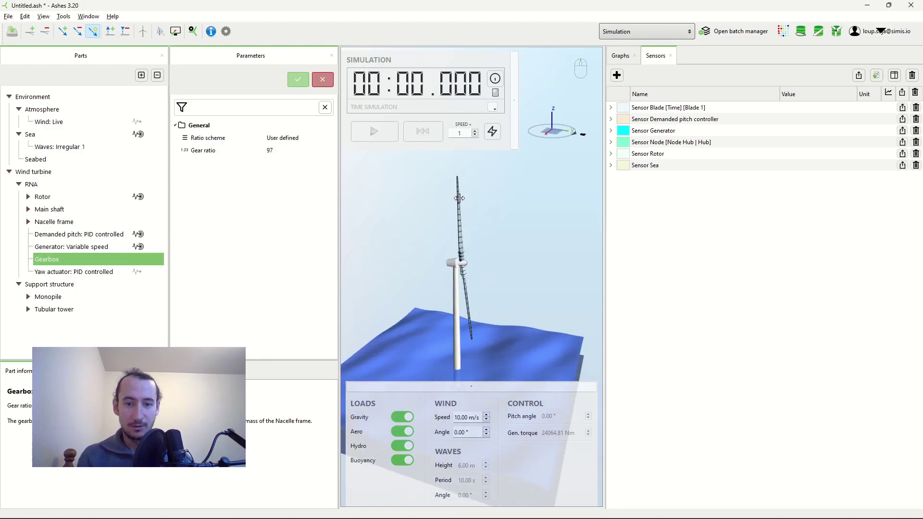
left_click_drag(516, 259, 475, 260)
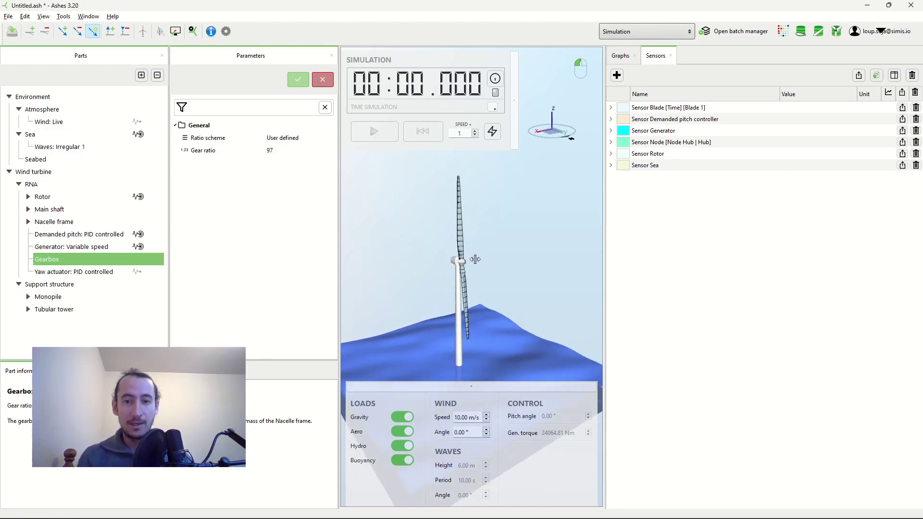
Run the two-bladed simulation, pause it at about 1.45 s, and orbit around the rotor
left_click(385, 131)
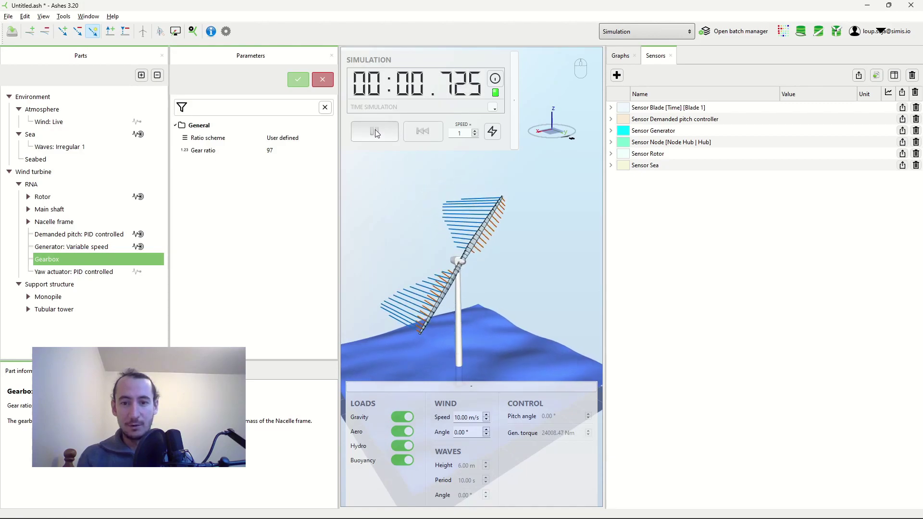
left_click(377, 131)
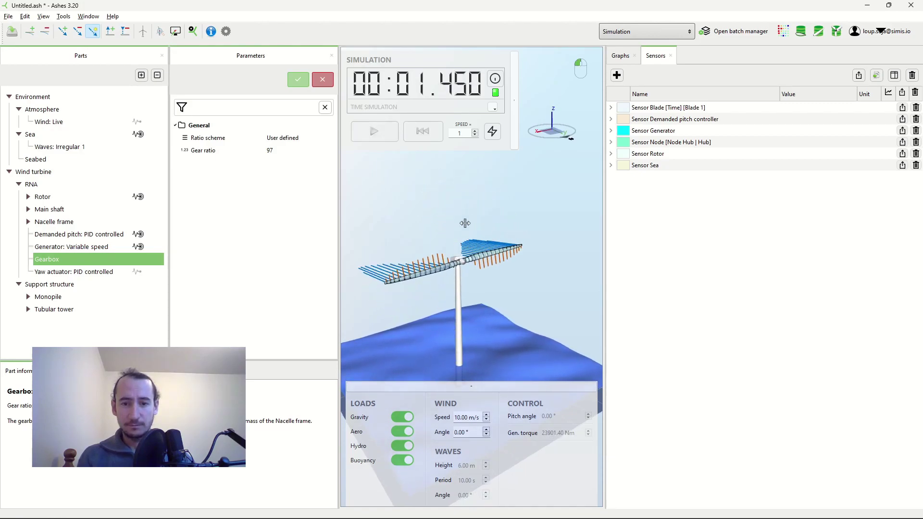
left_click_drag(465, 223, 493, 236)
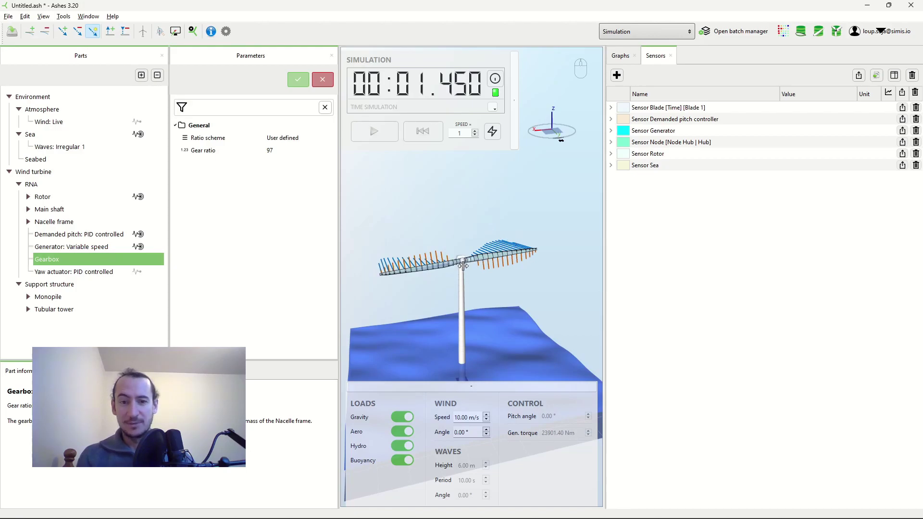
left_click_drag(554, 255, 465, 304)
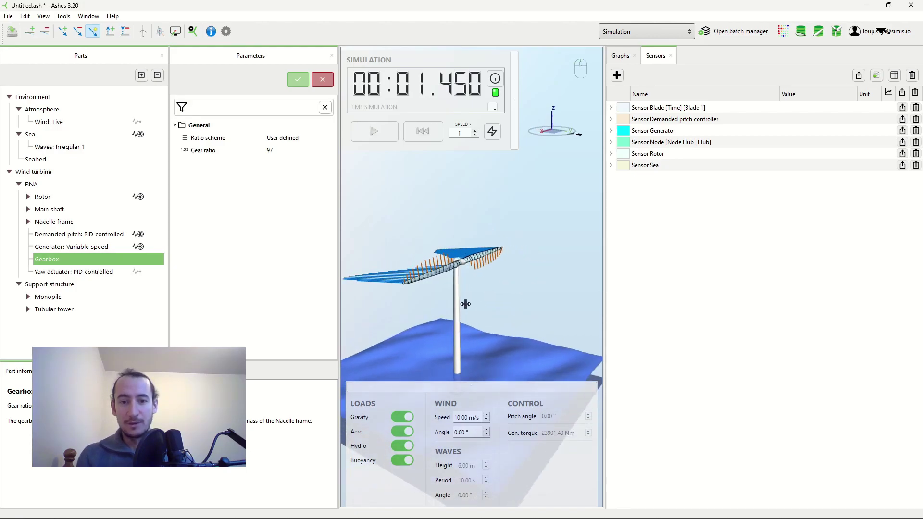
left_click_drag(547, 269, 488, 212)
Change the rotor's Number of blades to 3 and confirm resetting the simulation
left_click(59, 196)
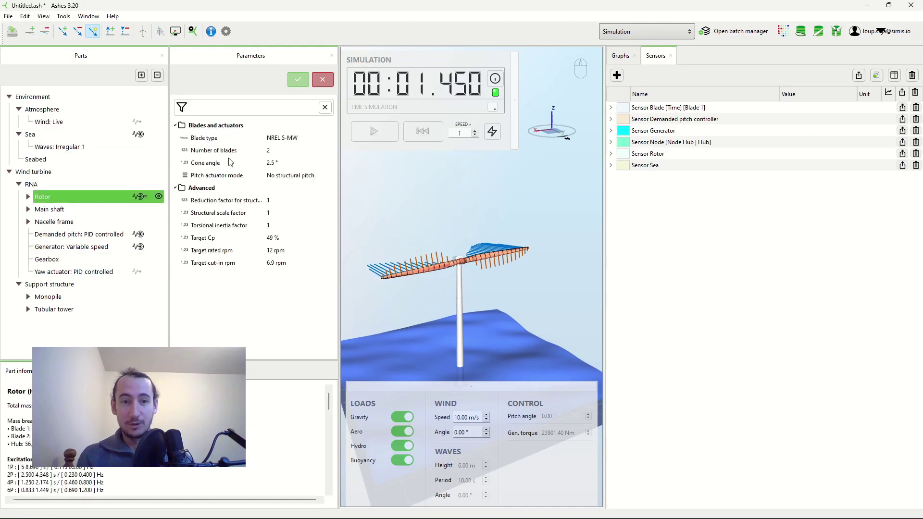
left_click(273, 152)
type("3")
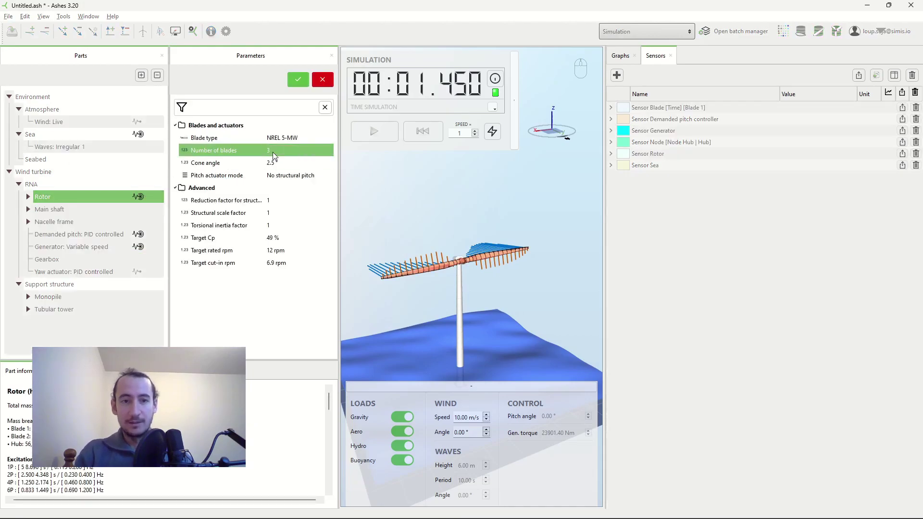
left_click(297, 81)
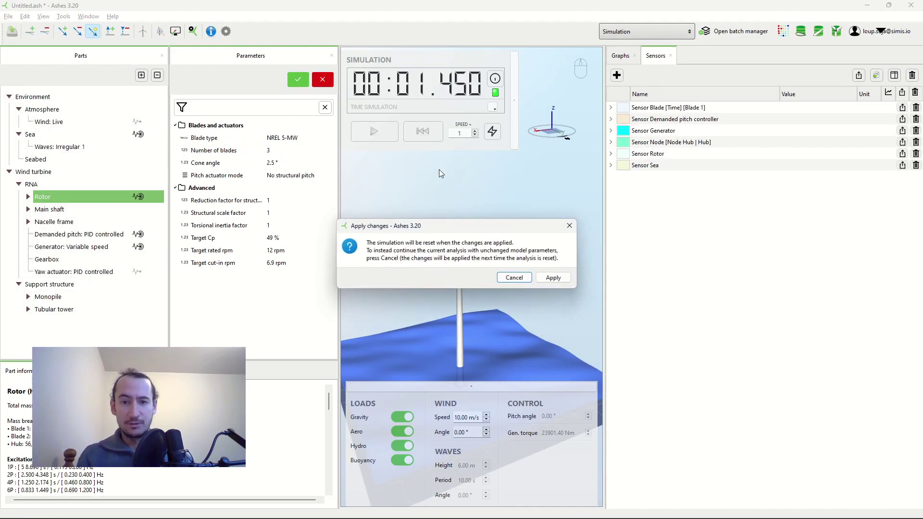
left_click(552, 277)
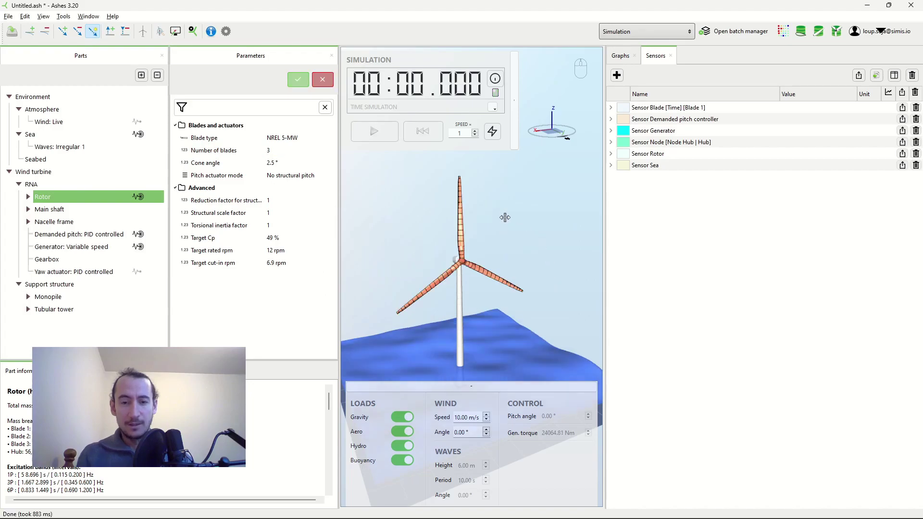
left_click_drag(505, 217, 488, 224)
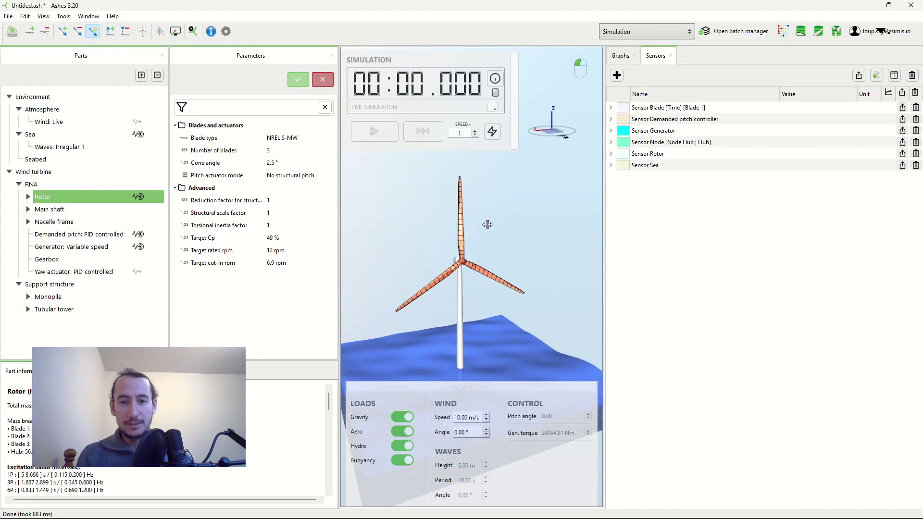
Run the three-bladed simulation briefly, then pause it and reset the clock to 00:00.000
left_click(372, 133)
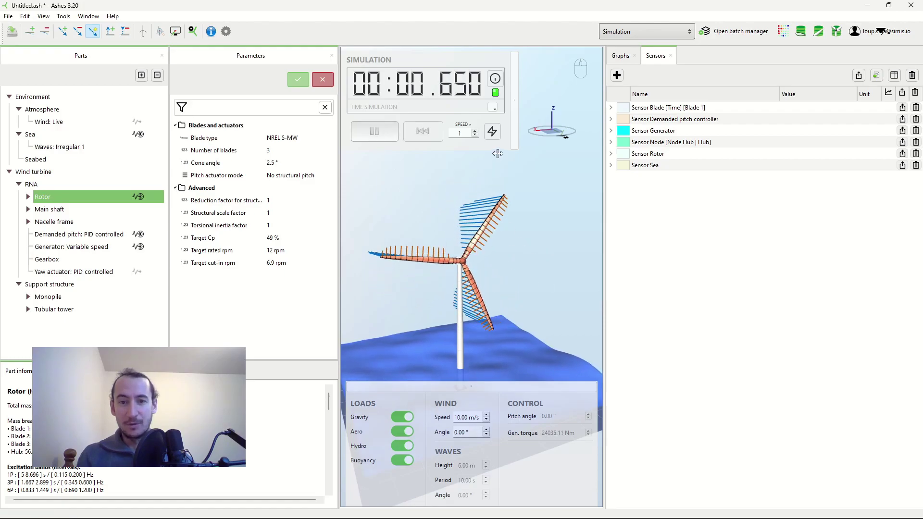
left_click_drag(501, 213, 476, 248)
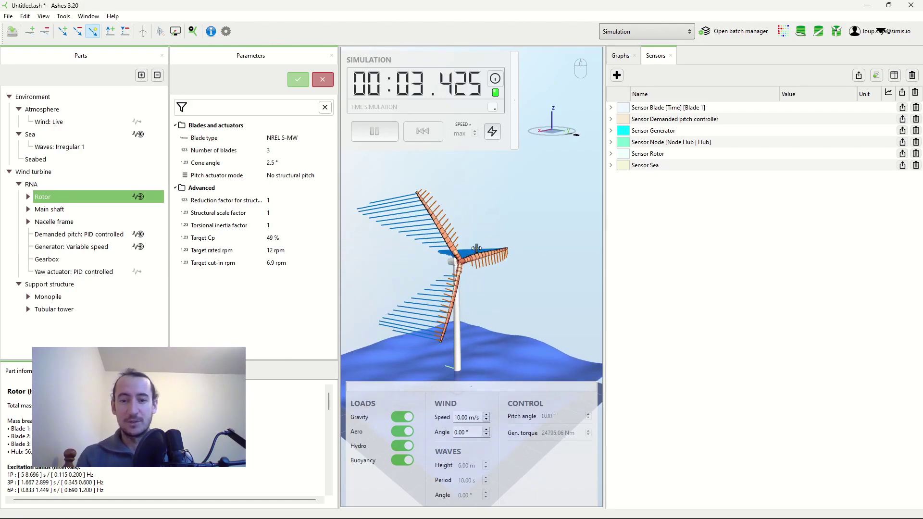
left_click(377, 139)
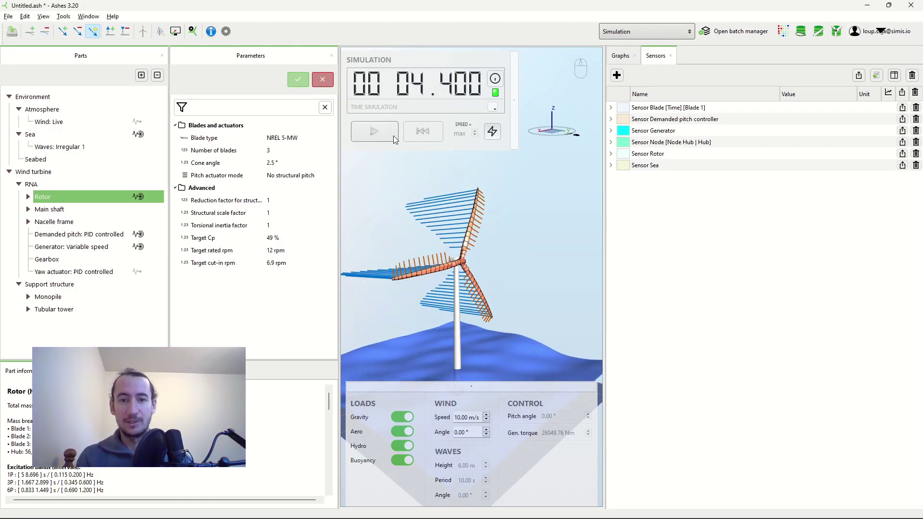
left_click(429, 138)
Plot the rotor sensor's Yaw angle in the Graphs tab, start the run, and select the Wind Angle value
left_click(610, 154)
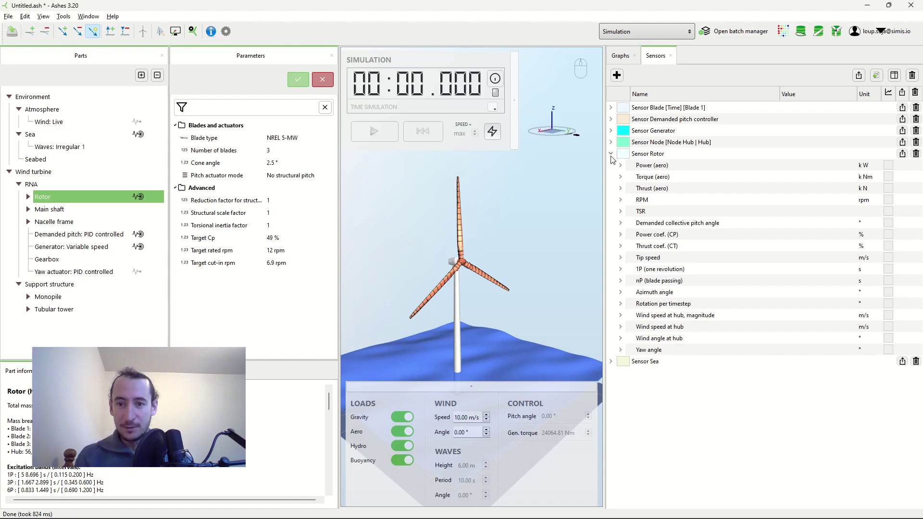
left_click(889, 351)
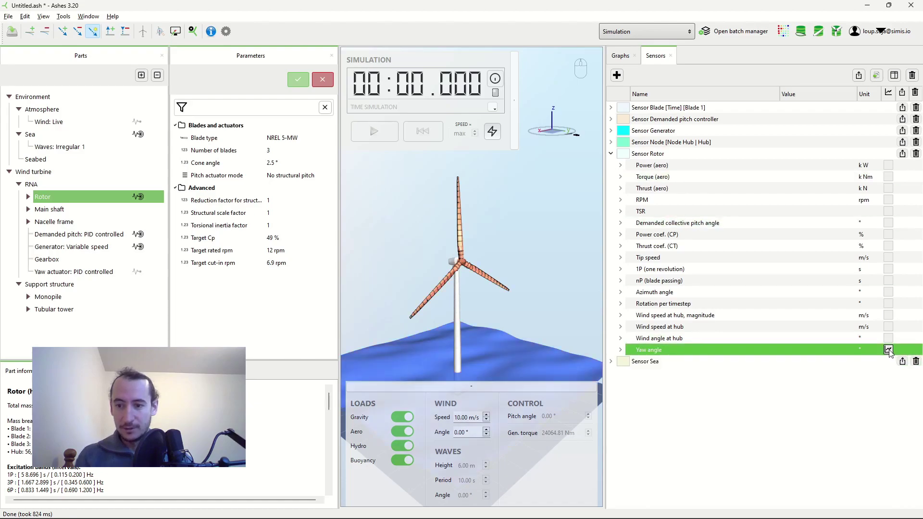
left_click(618, 56)
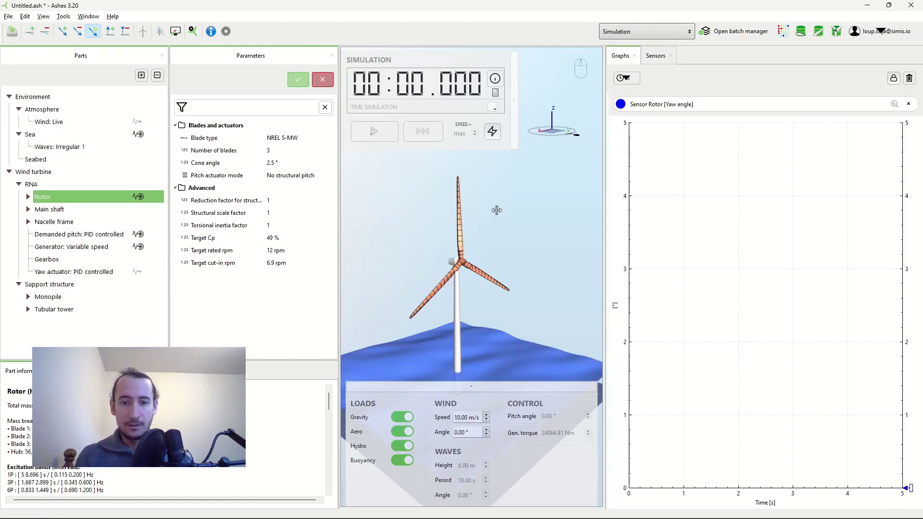
left_click(374, 133)
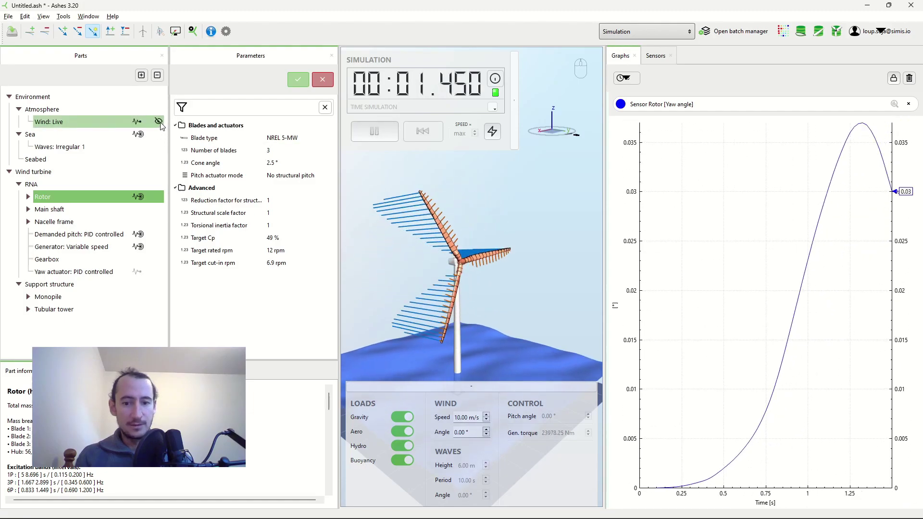
left_click(158, 122)
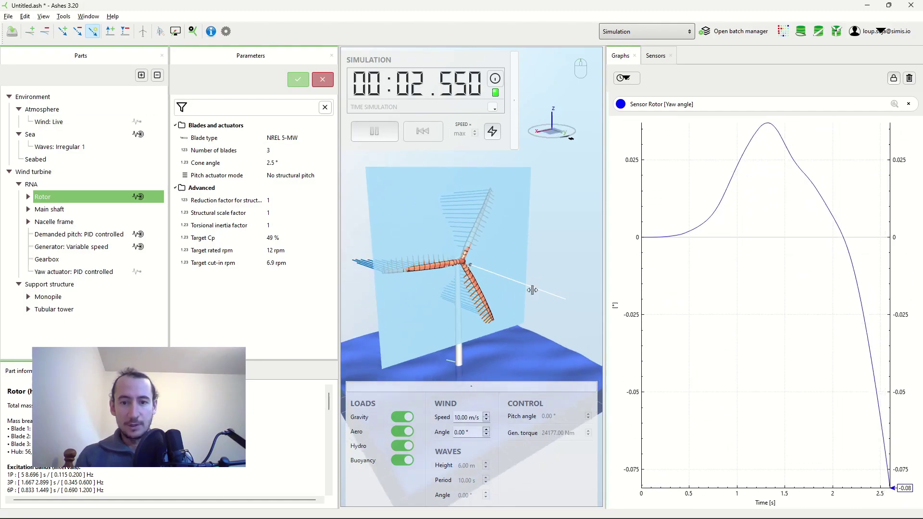
left_click_drag(470, 433, 436, 433)
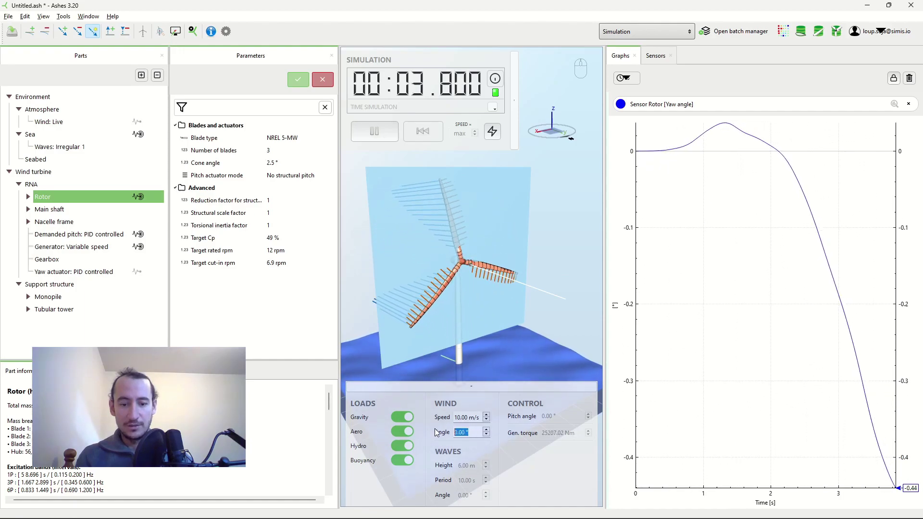
Set the wind angle to 45° for the three-bladed run
type("45")
key("Return")
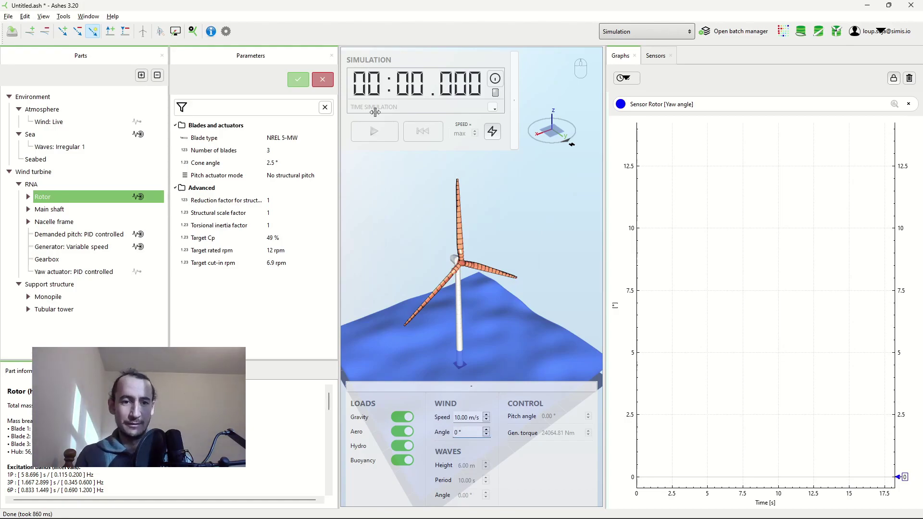
Change the rotor's Number of blades to 2 and apply the change
left_click(277, 151)
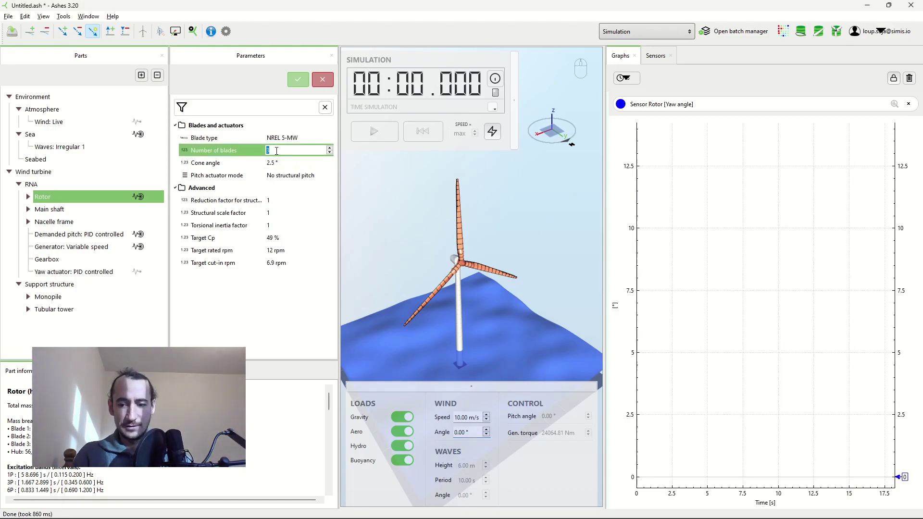
type("2")
key("Return")
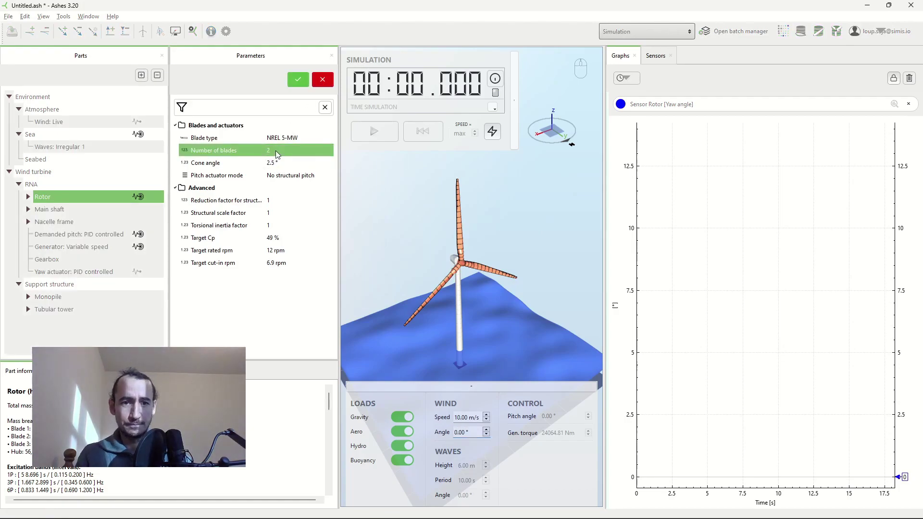
left_click(298, 80)
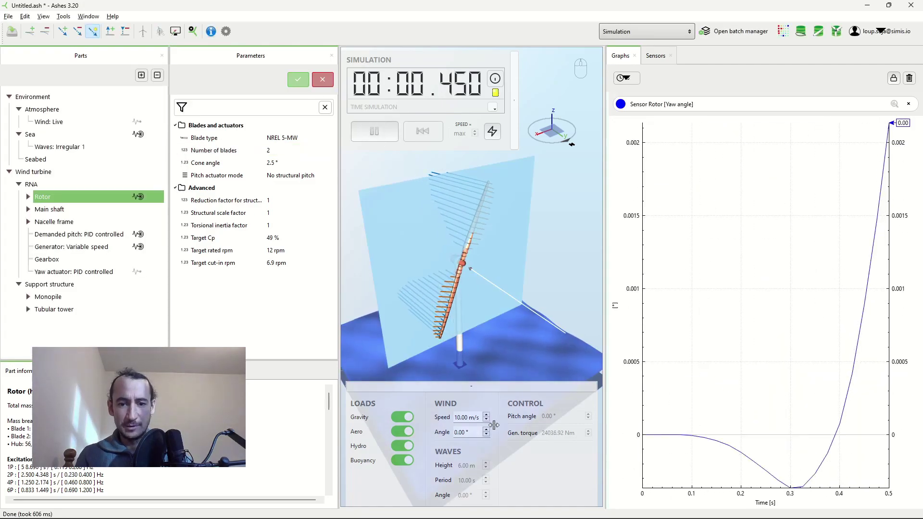
Set the wind angle to 45° and run the simulation at speed 1
double_click(462, 433)
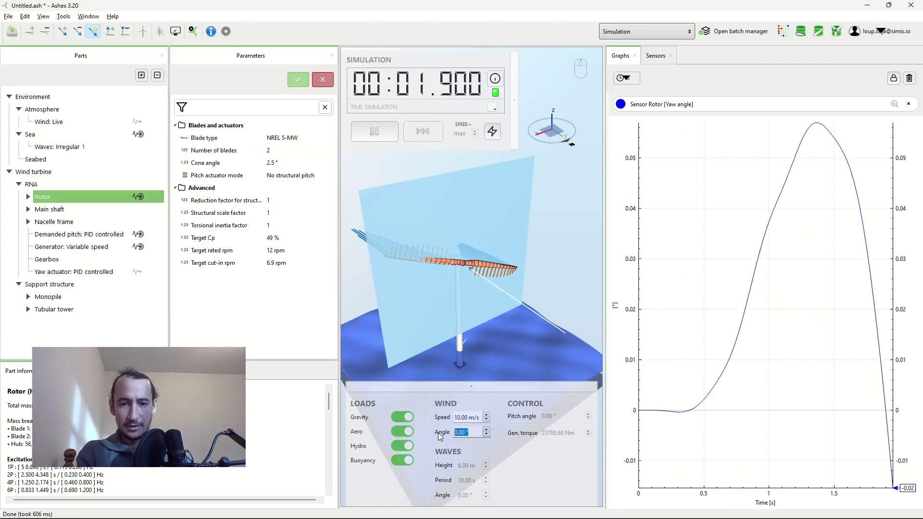
type("45")
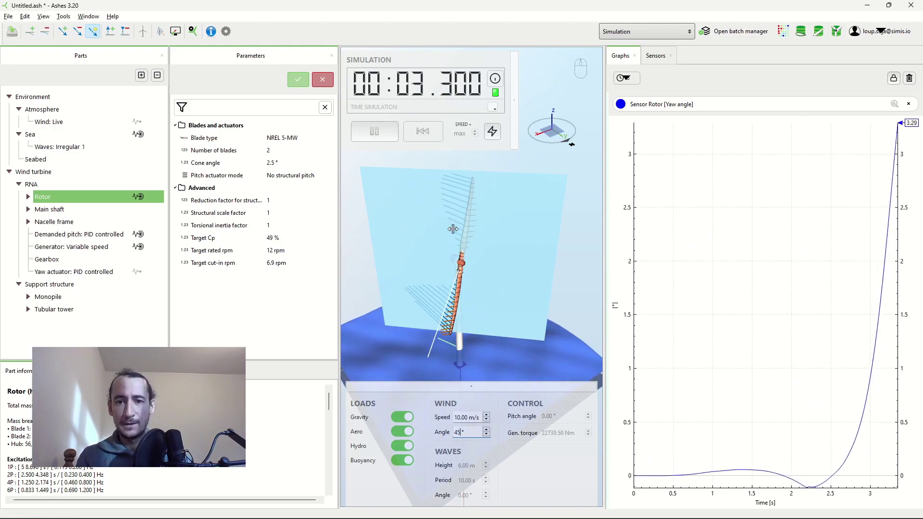
left_click(492, 132)
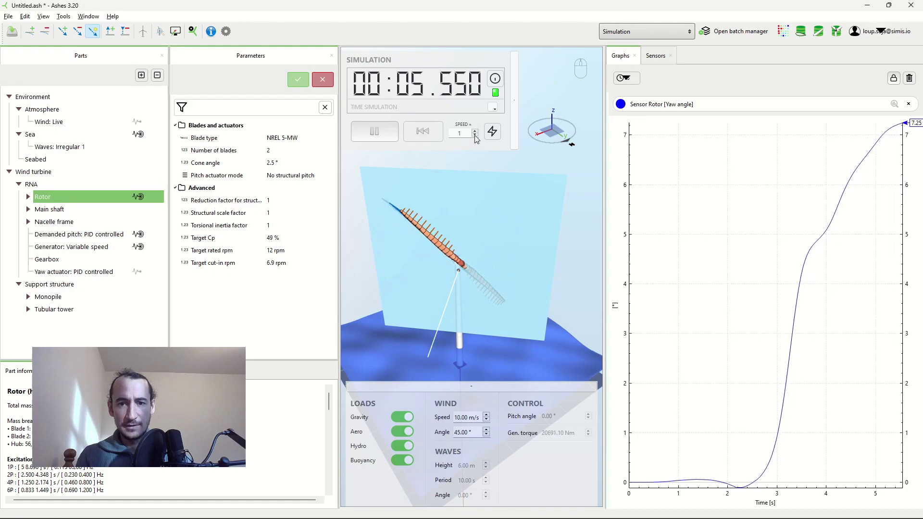
Slow the simulation to 0.25 speed, then return it to maximum speed
left_click(476, 138)
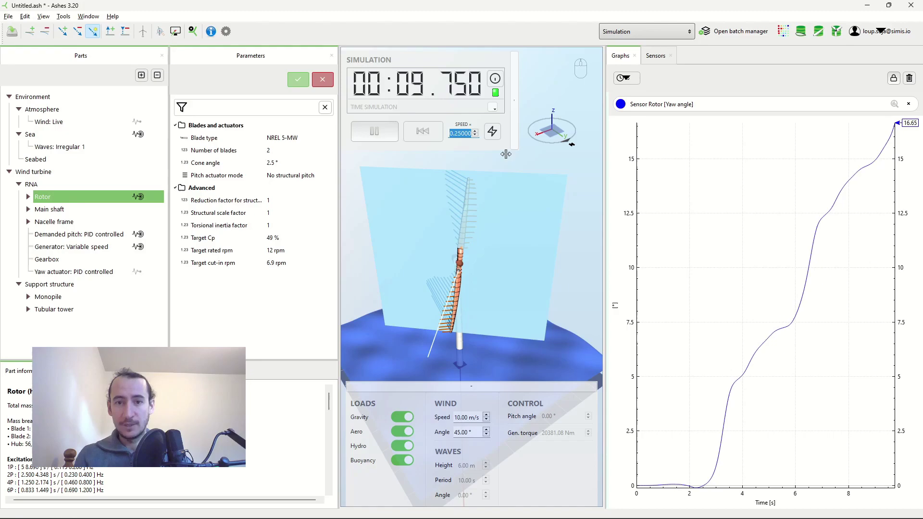
left_click(495, 132)
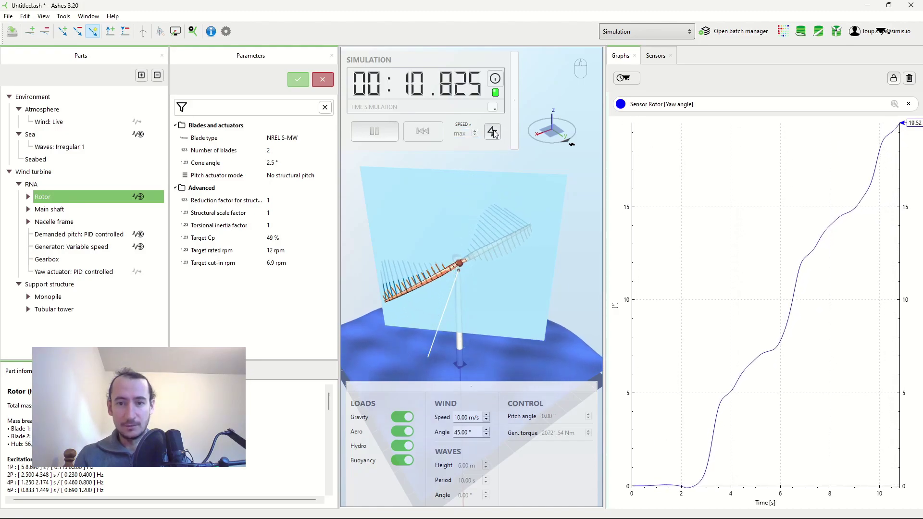